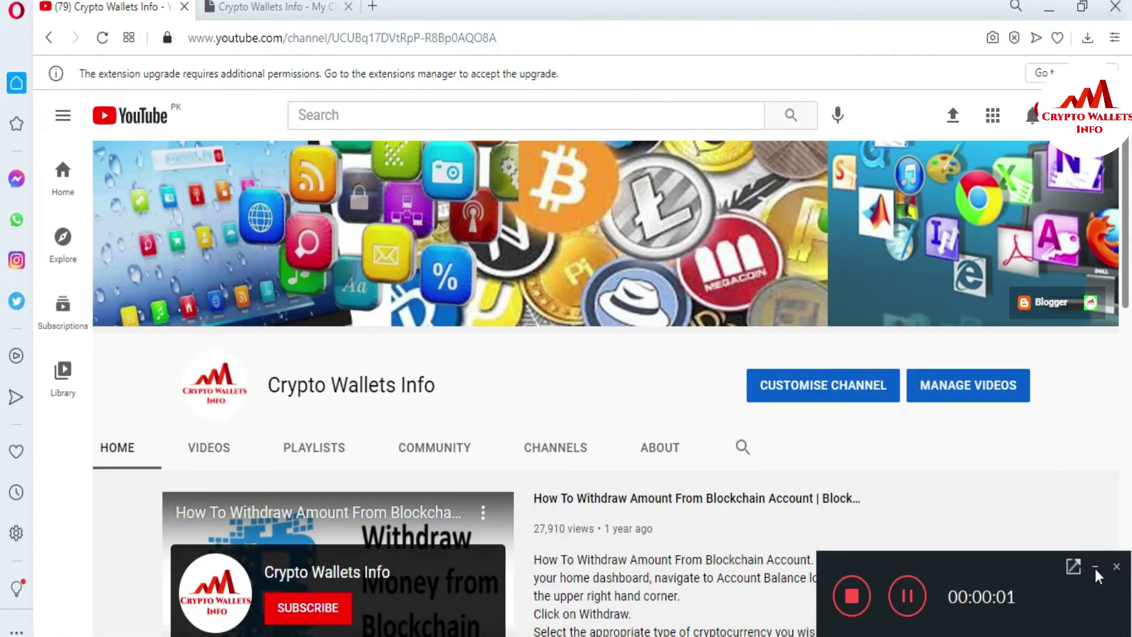
- Switch Opera to the cryptowalletsinfo.com tab, then bring the Qtum Core window forward
left_click(1095, 570)
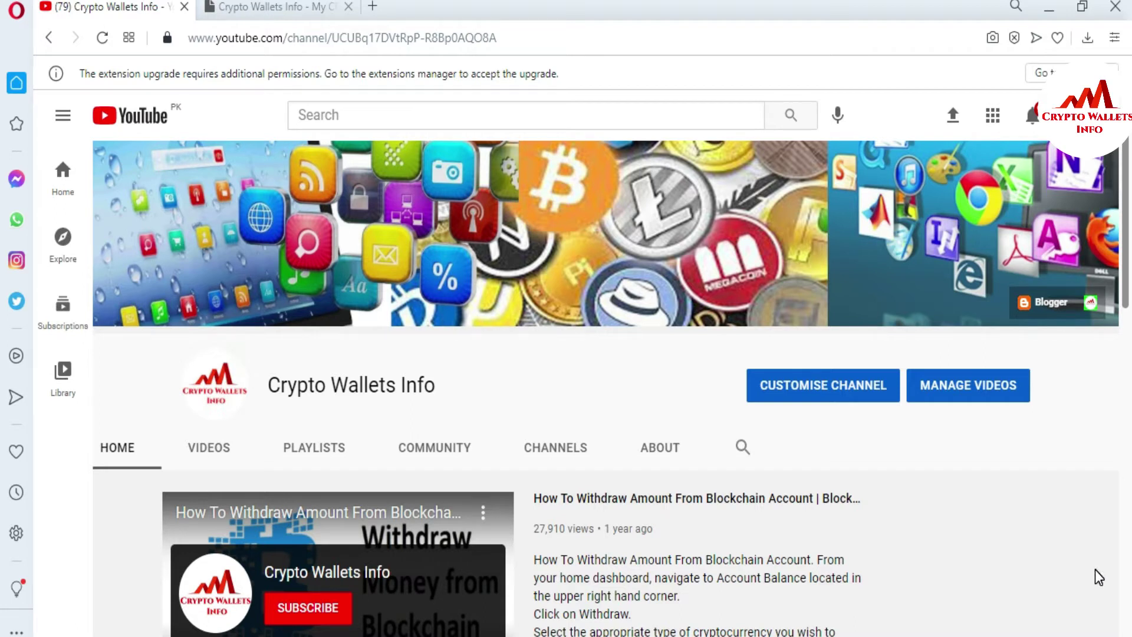
left_click(288, 6)
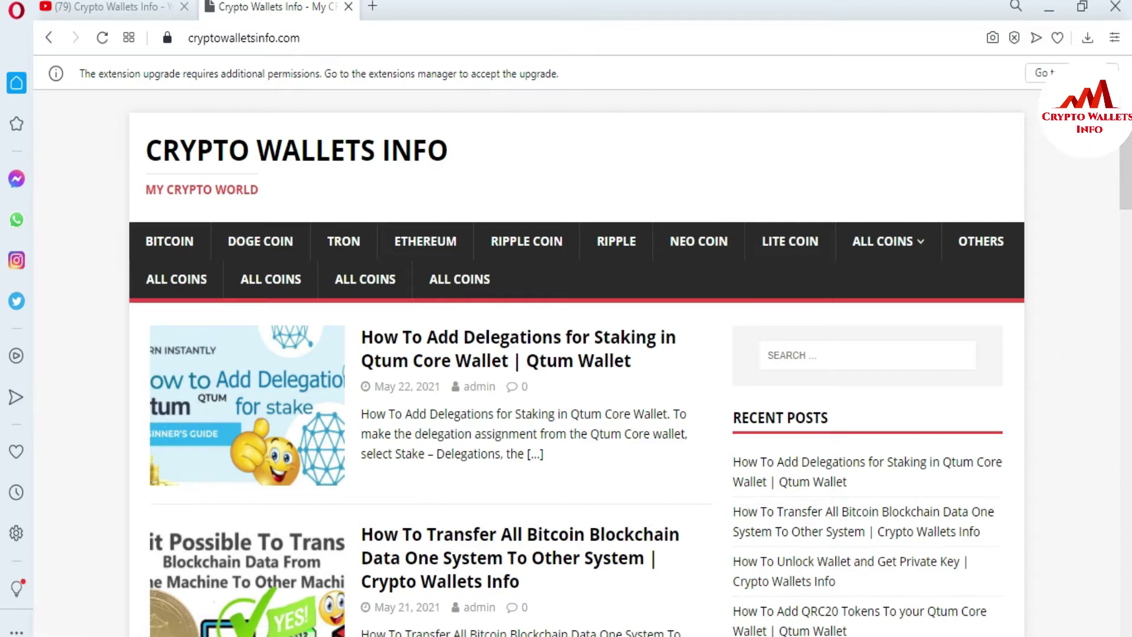
key("alt+Tab")
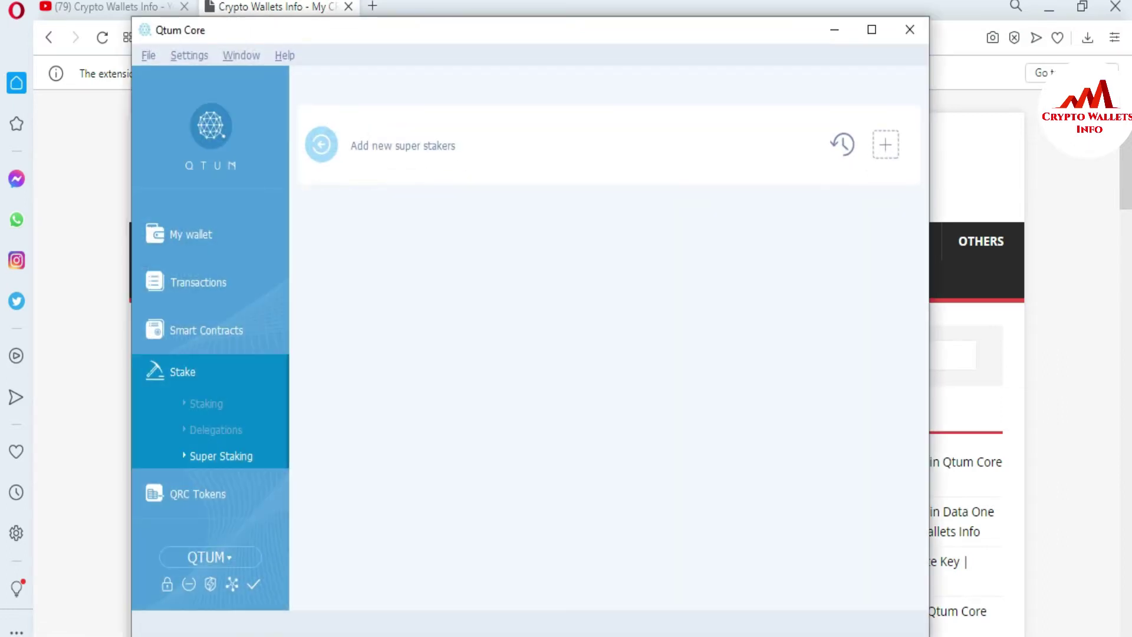
- Show the My wallet overview with its 0.00000000 QTUM balance and reach the Settings menu
left_click(190, 243)
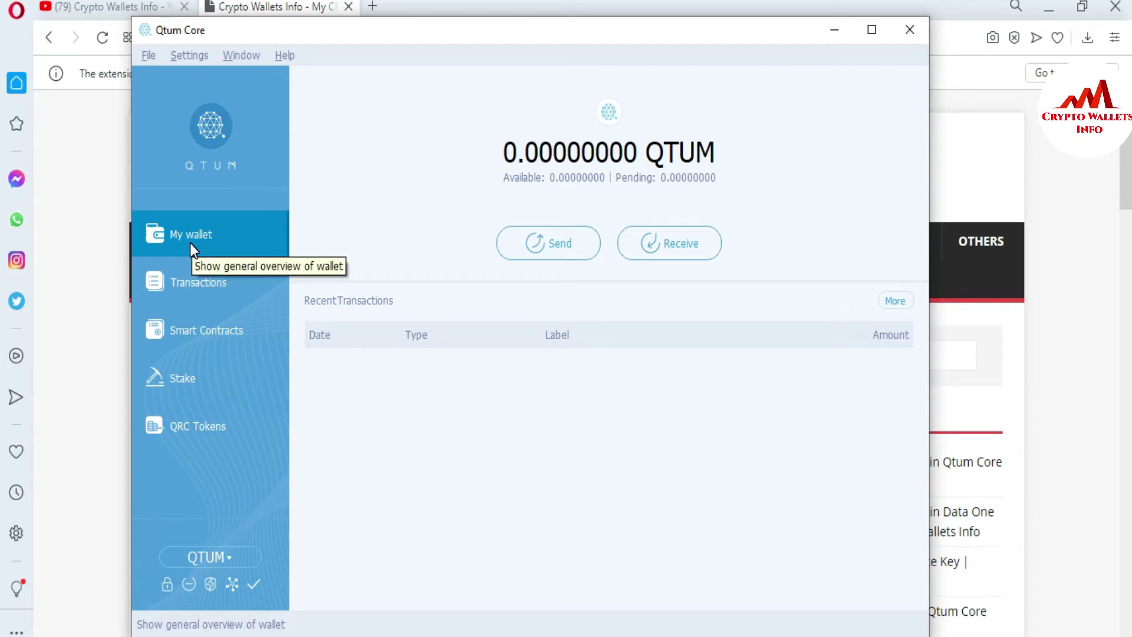
left_click(148, 56)
mouse_move(187, 55)
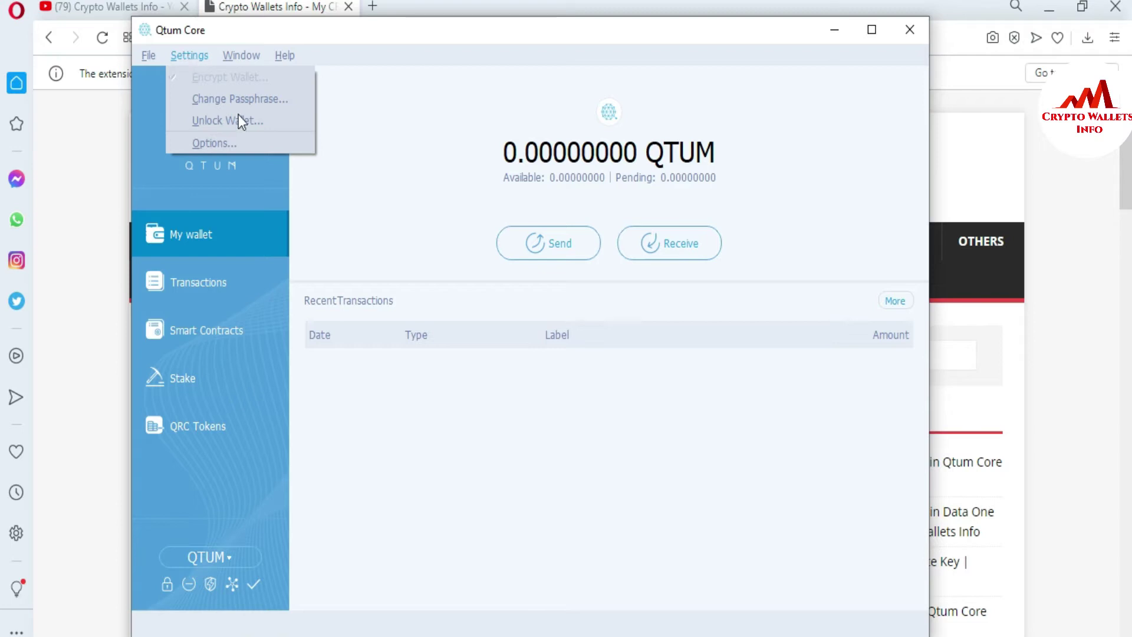
- Tick Enable super staking in Options, apply it, and confirm the wallet restart
left_click(227, 143)
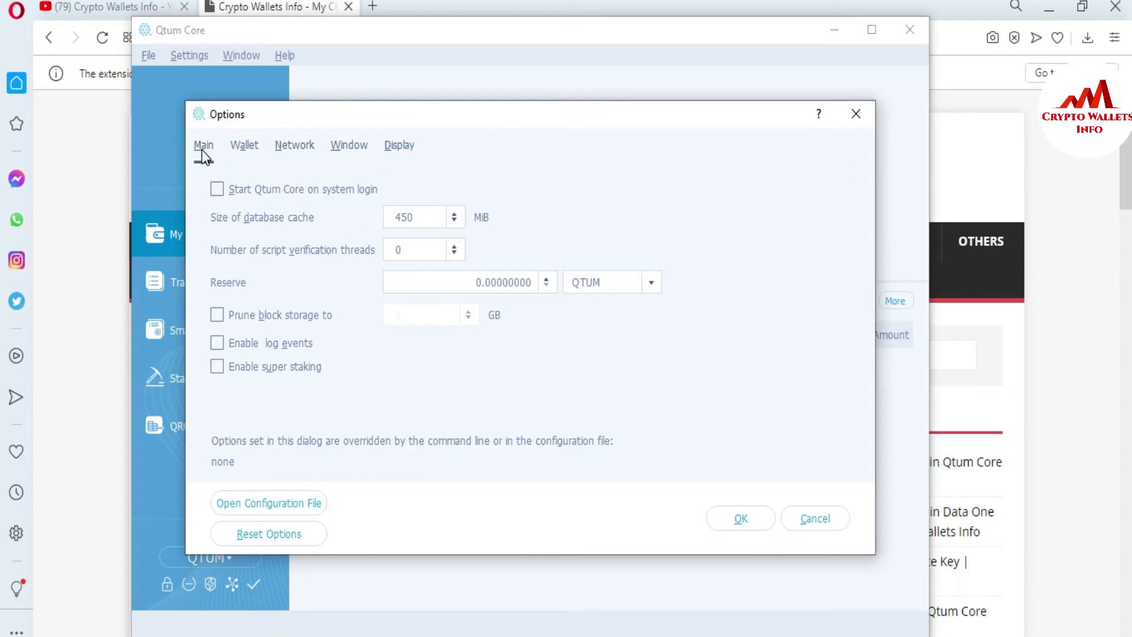
left_click(217, 367)
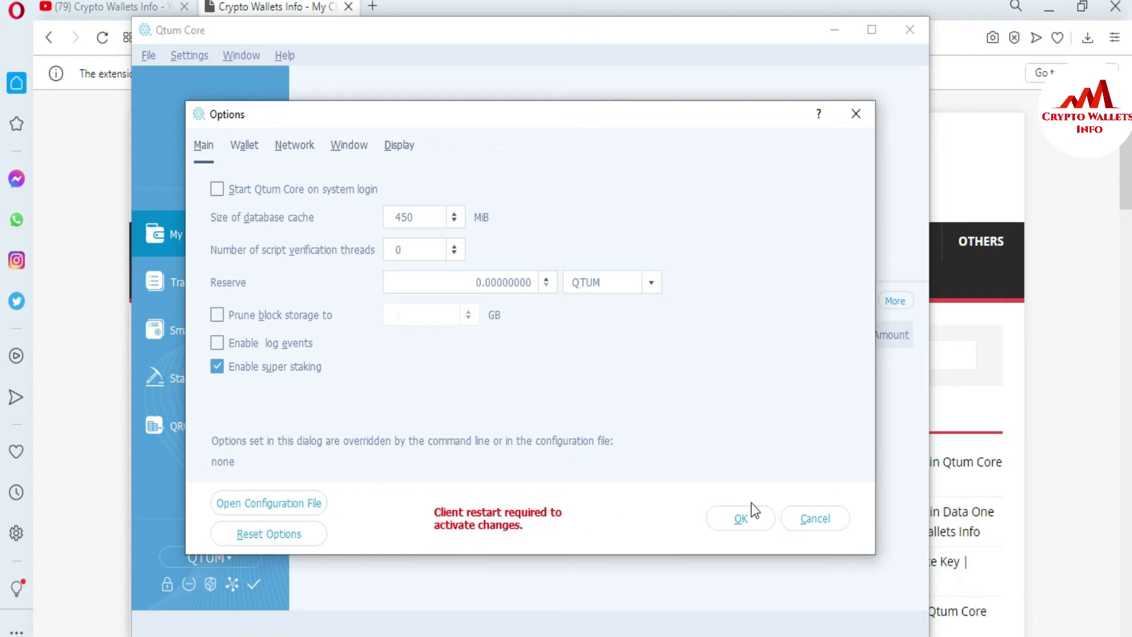
left_click(743, 518)
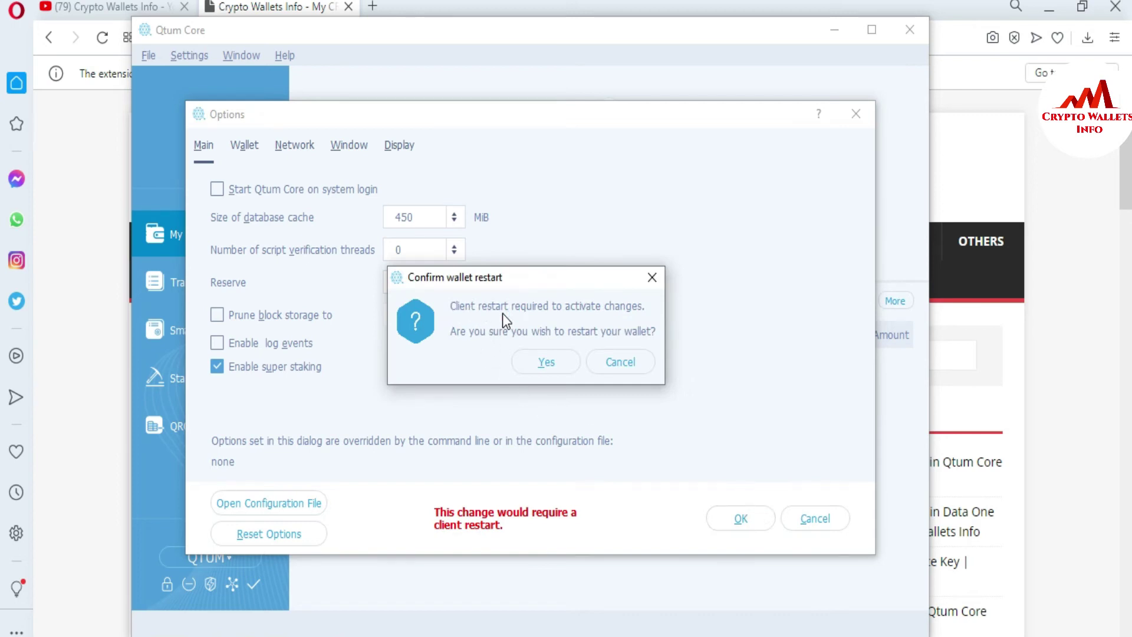
left_click(543, 362)
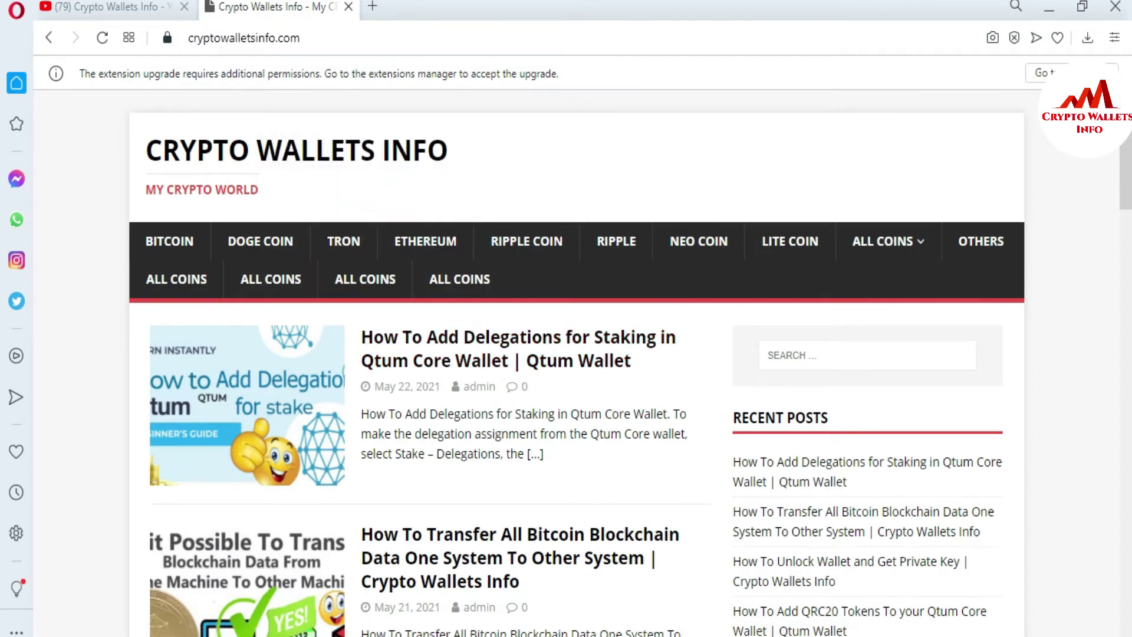
- Search Start for 'q' and launch Qtum Core (64-bit)
key("super")
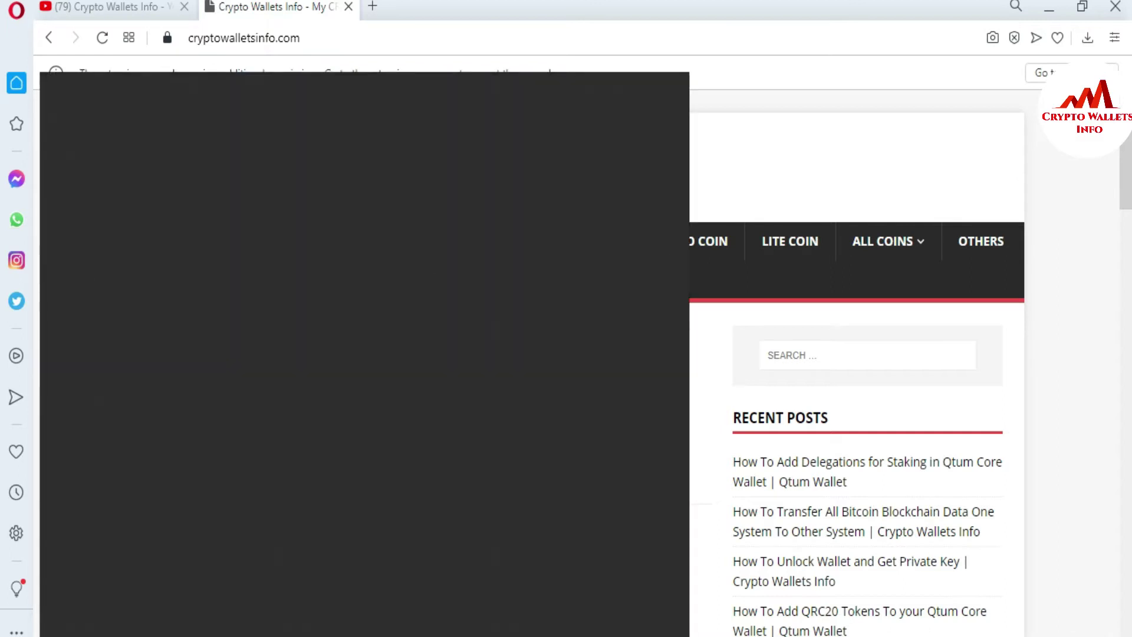
type("q")
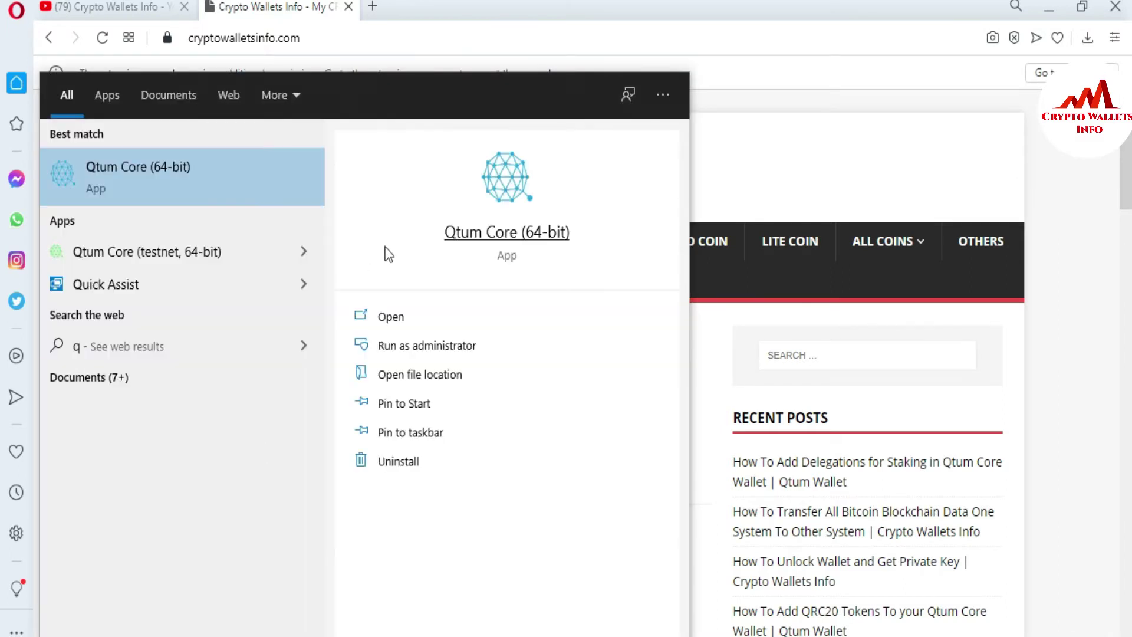
left_click(405, 319)
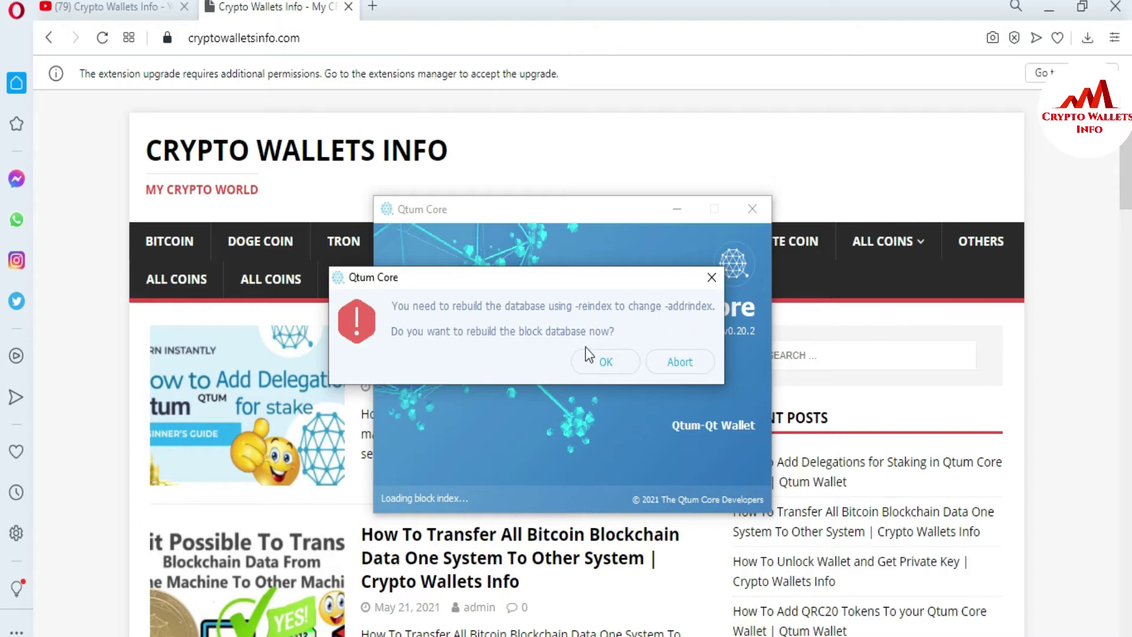
- Accept the reindex, dismiss the sync overlay, and verify super staking is still enabled in Options
left_click(607, 362)
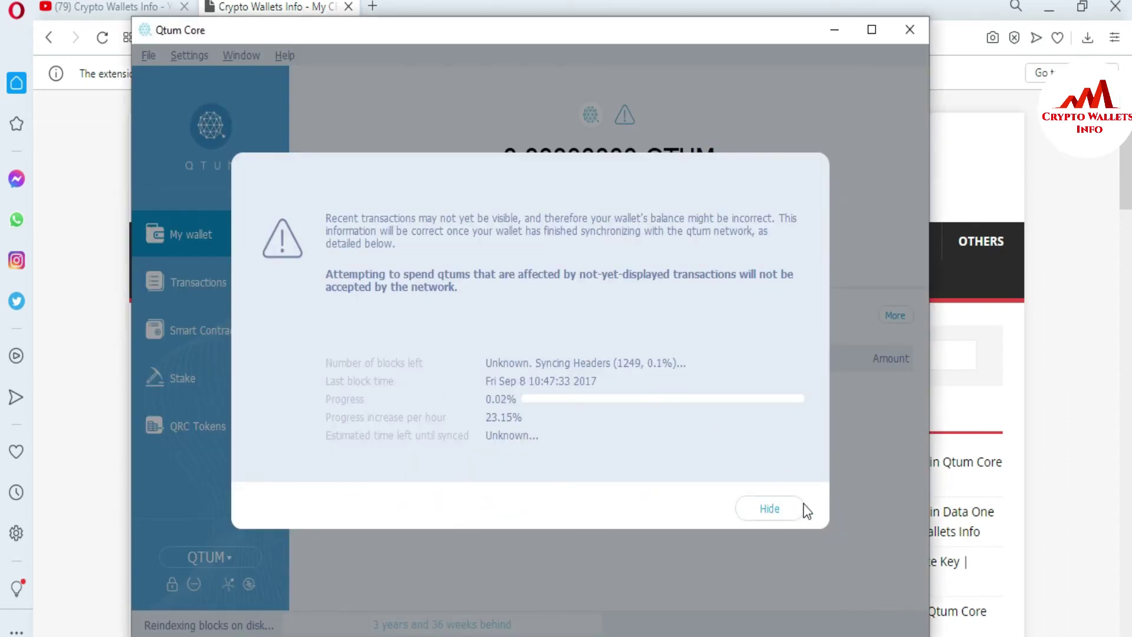
left_click(765, 508)
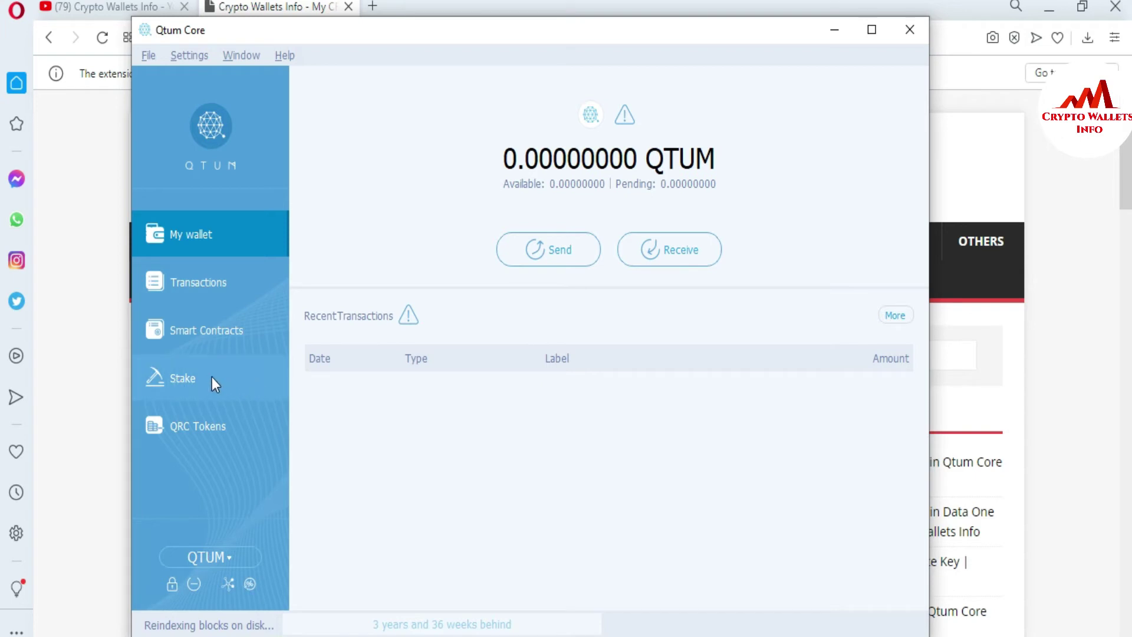
left_click(196, 378)
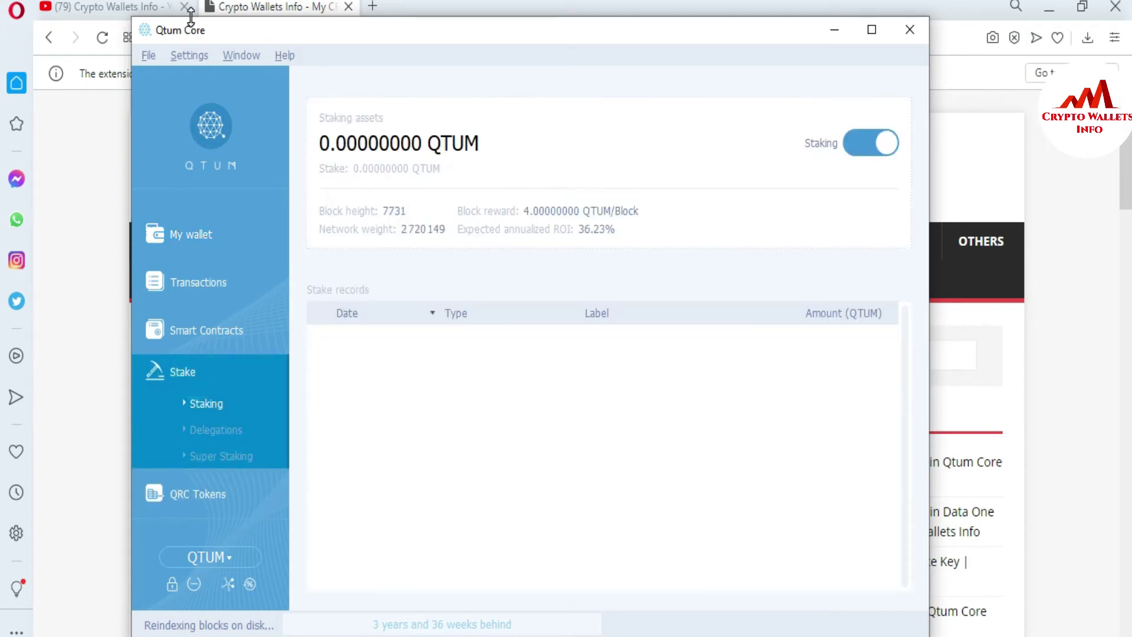
left_click(182, 56)
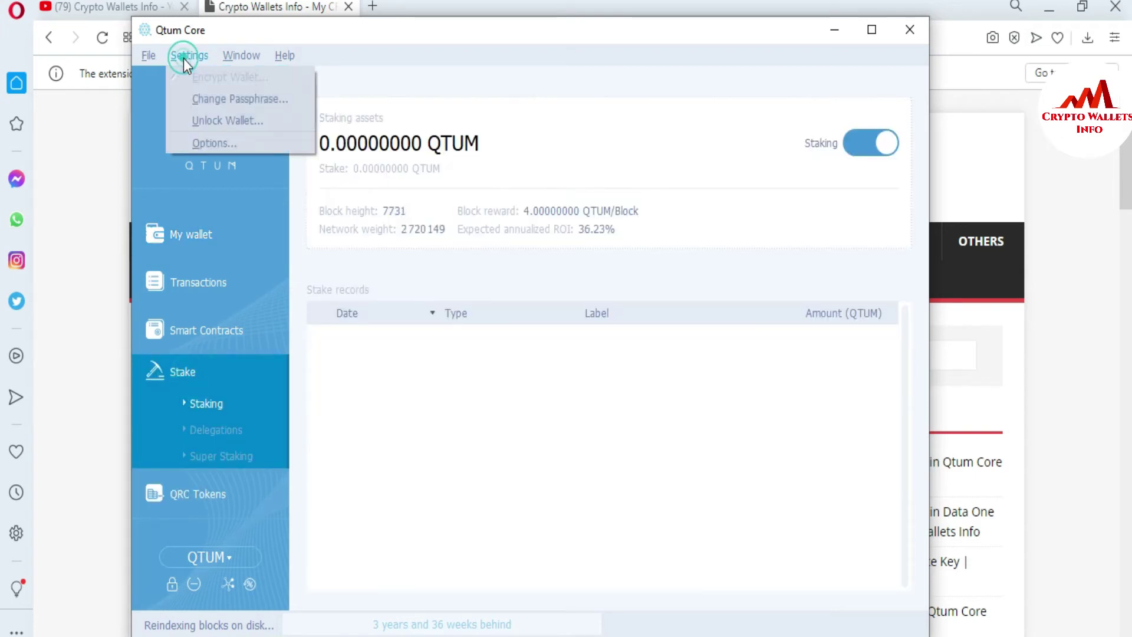
left_click(227, 143)
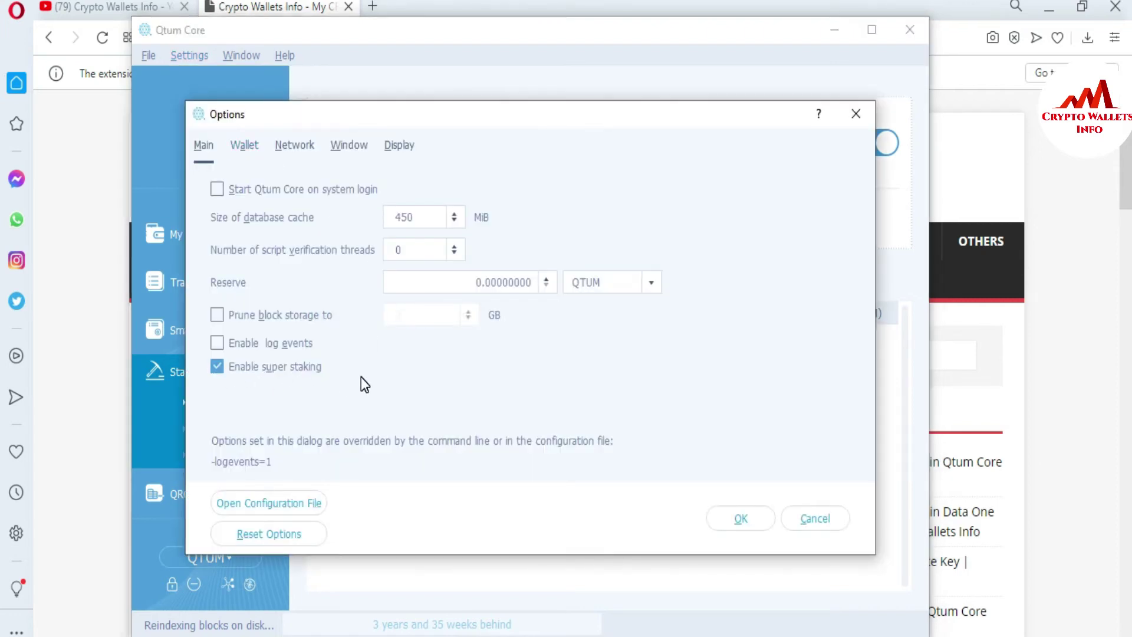
left_click(859, 114)
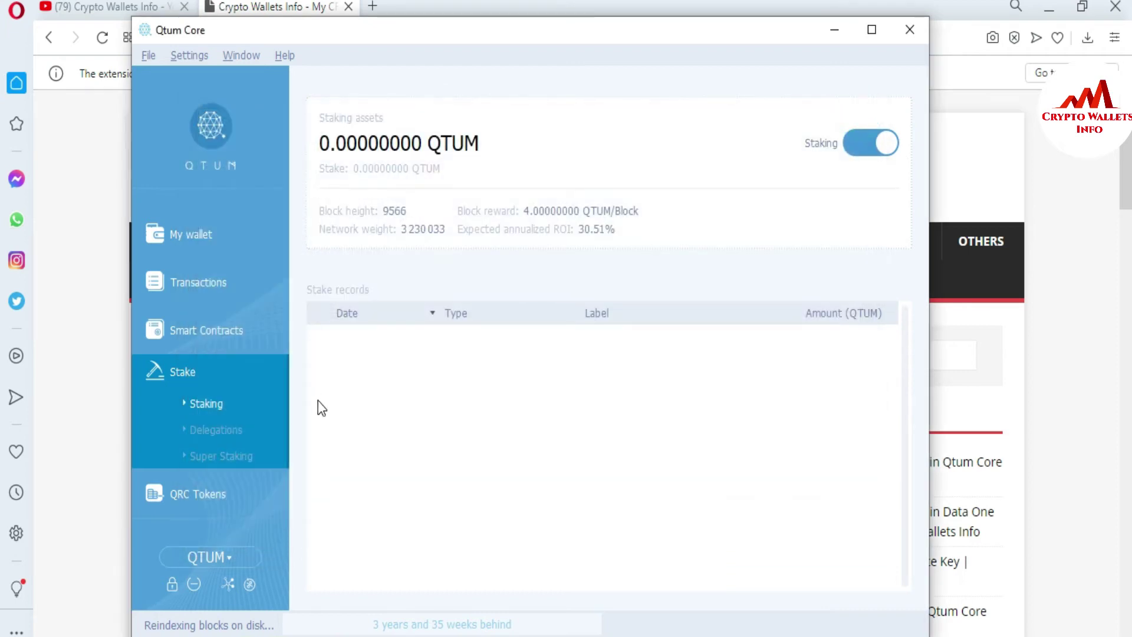
- Add a super staker named 'My Super Staking' using the third wallet address
left_click(221, 458)
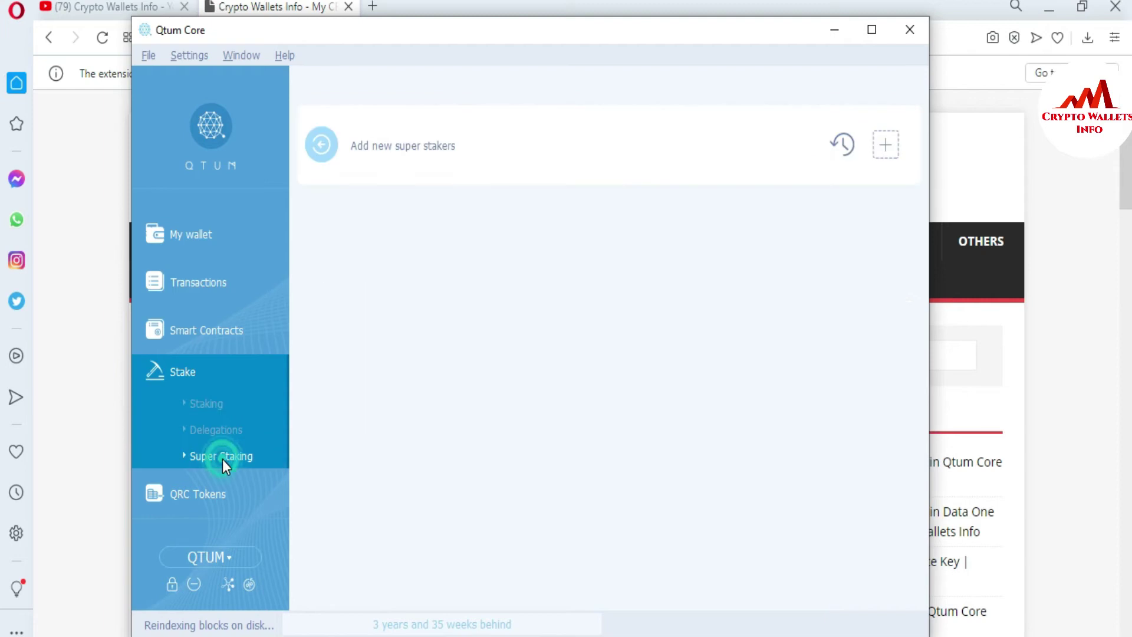
left_click(885, 147)
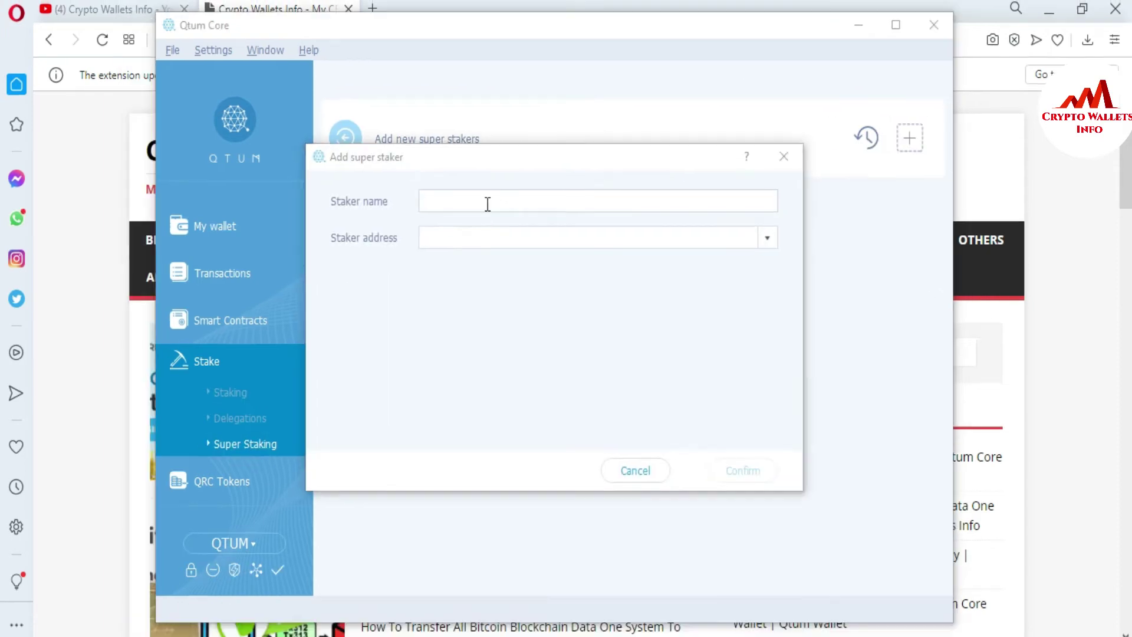
left_click(487, 202)
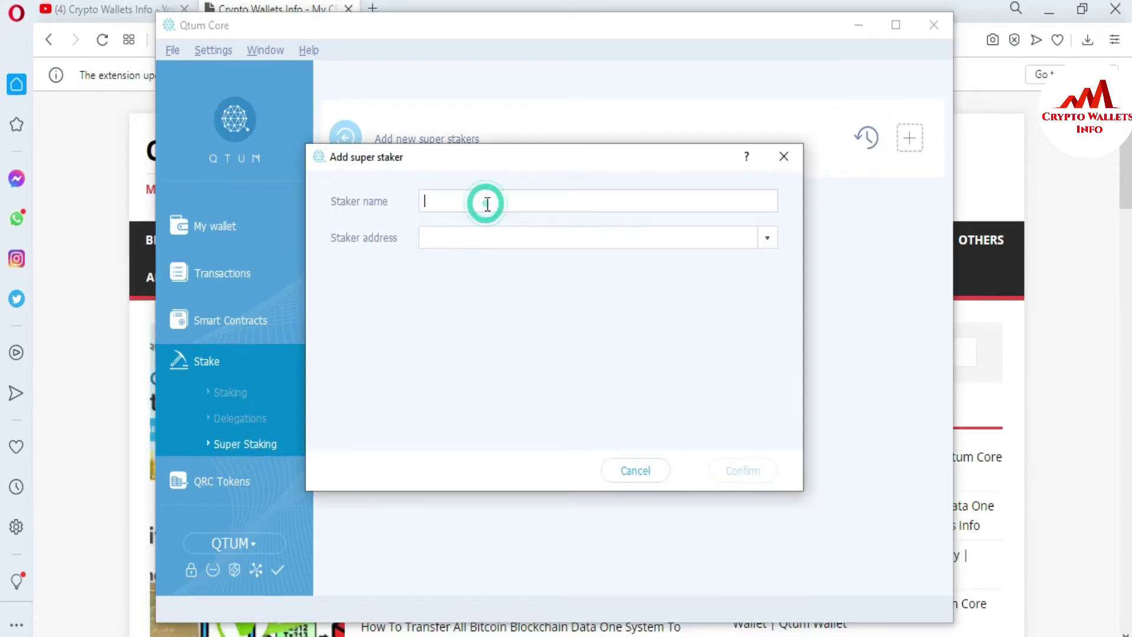
type("My Super Staking")
left_click(489, 238)
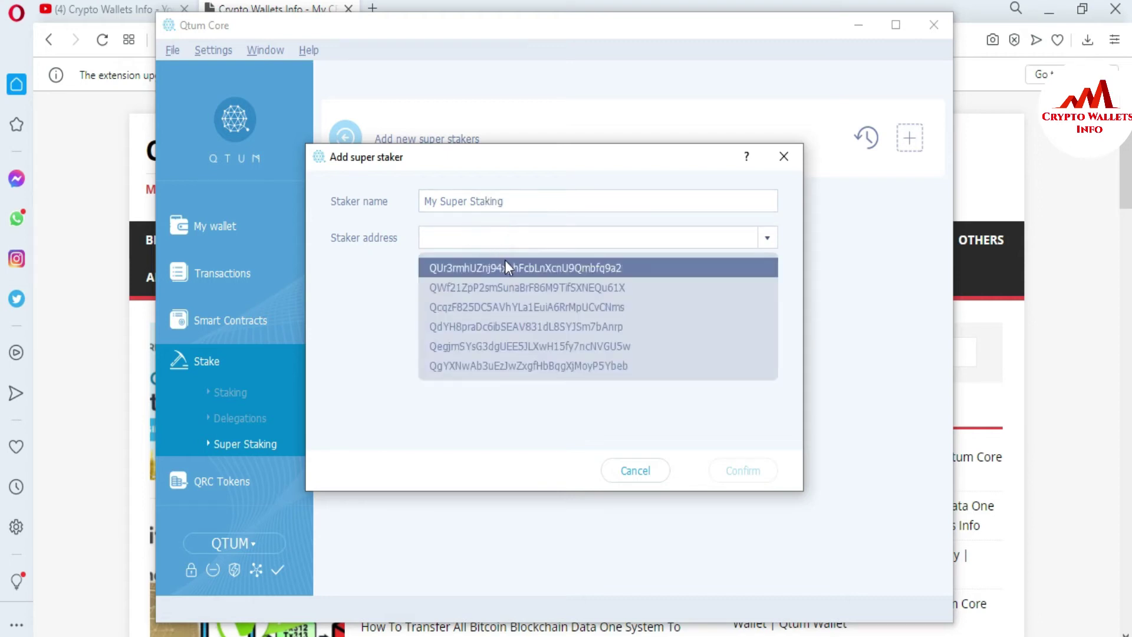
left_click(508, 306)
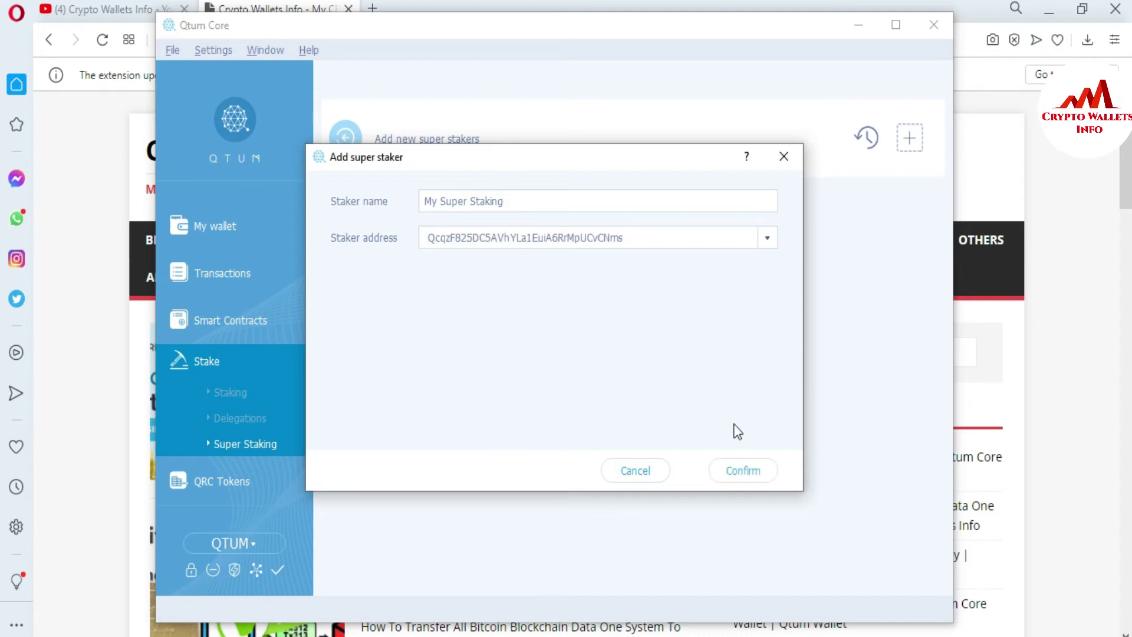
left_click(744, 471)
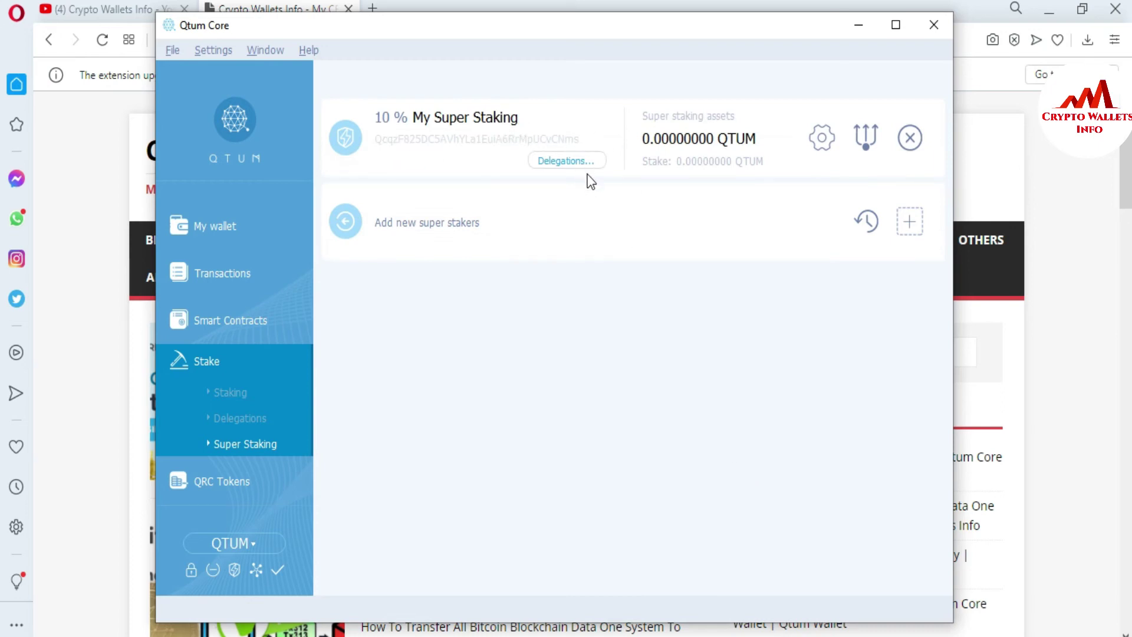
- Toggle My Super Staking's configuration from Custom back to Recommended and confirm the update
left_click(823, 140)
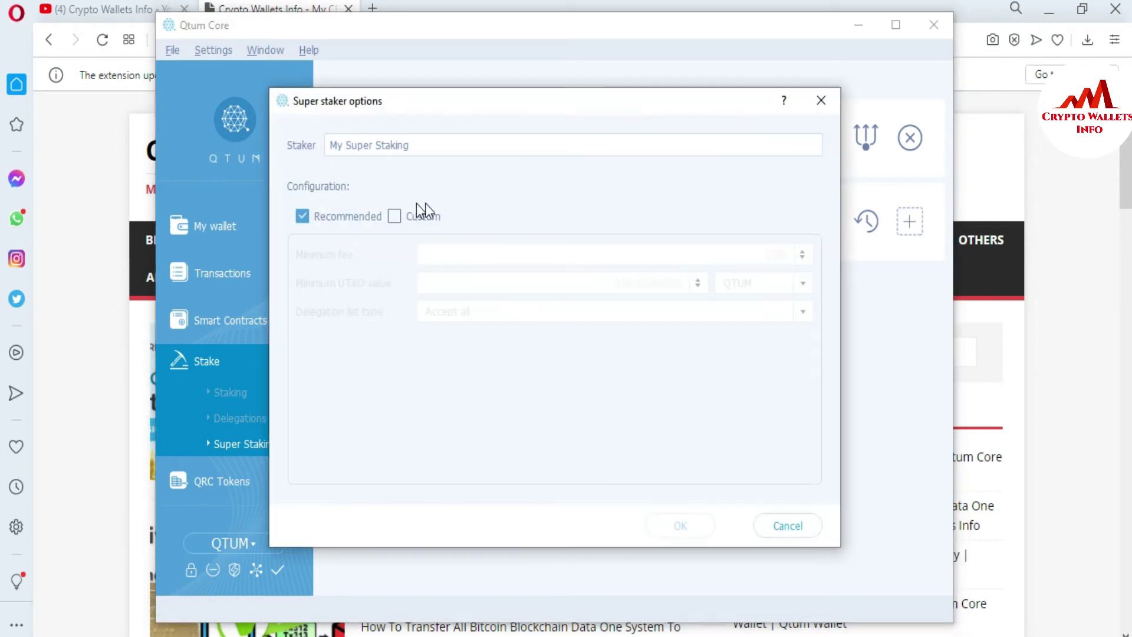
left_click(394, 217)
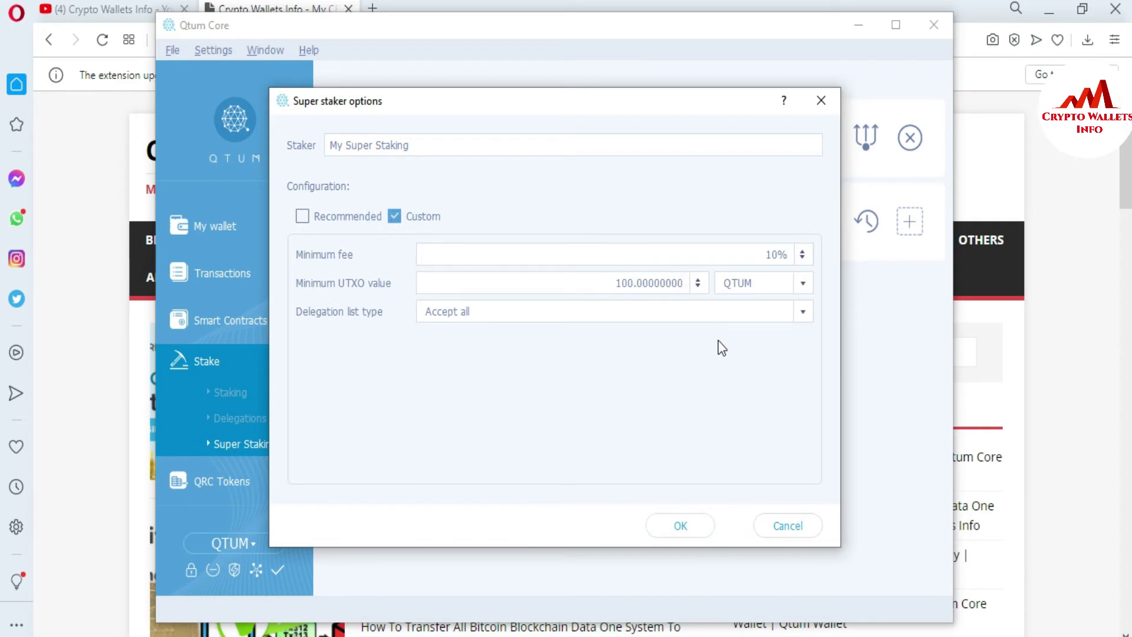
left_click(313, 216)
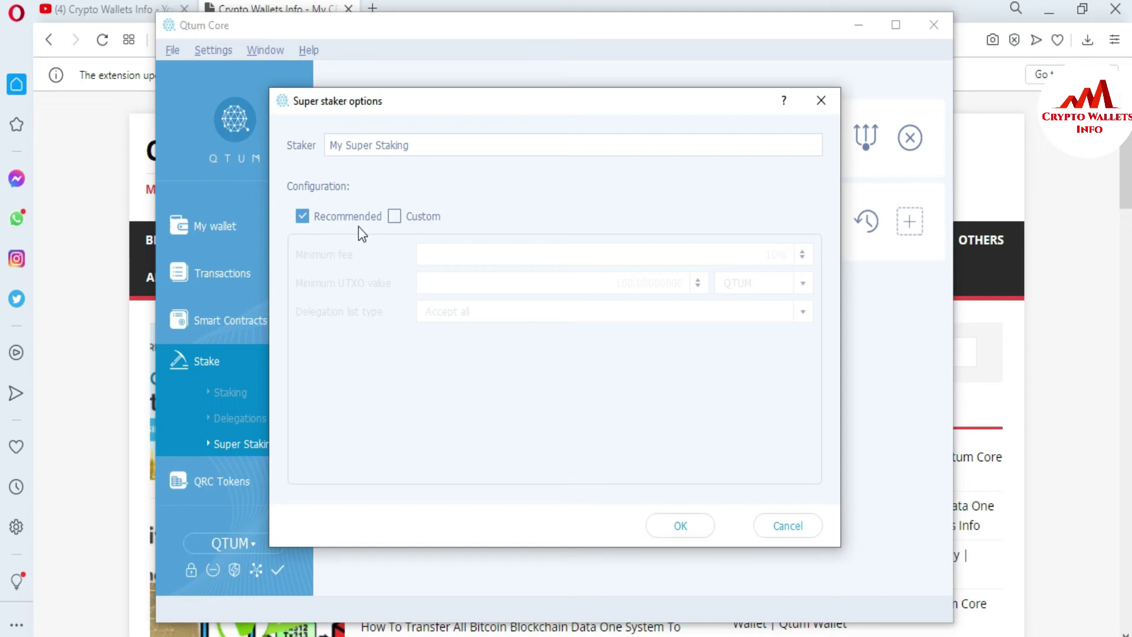
left_click(682, 528)
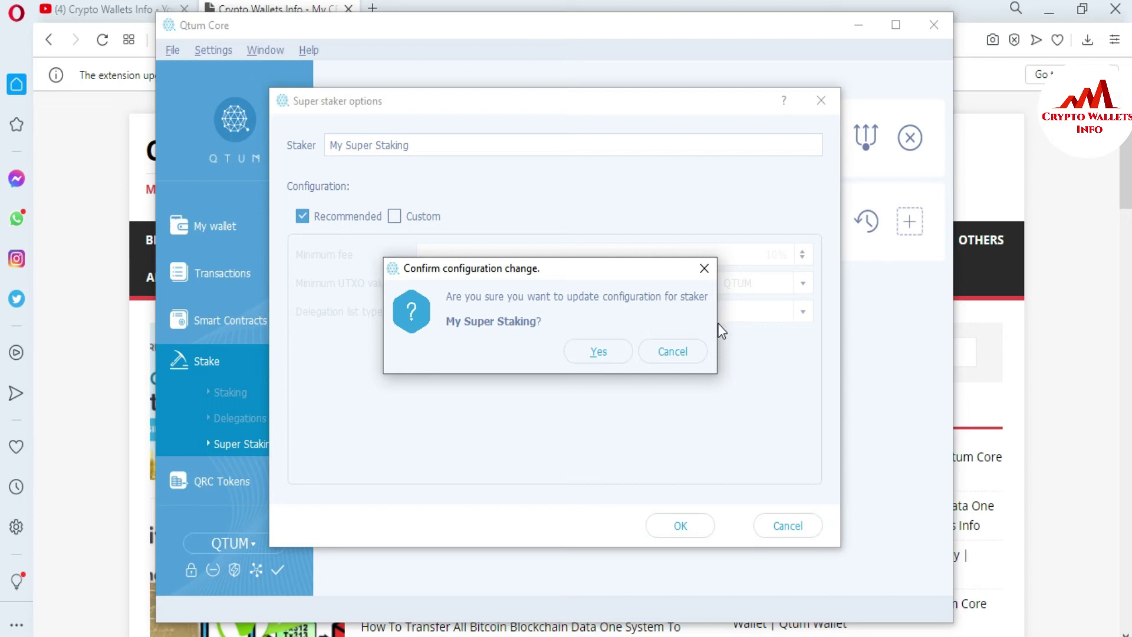
left_click(589, 353)
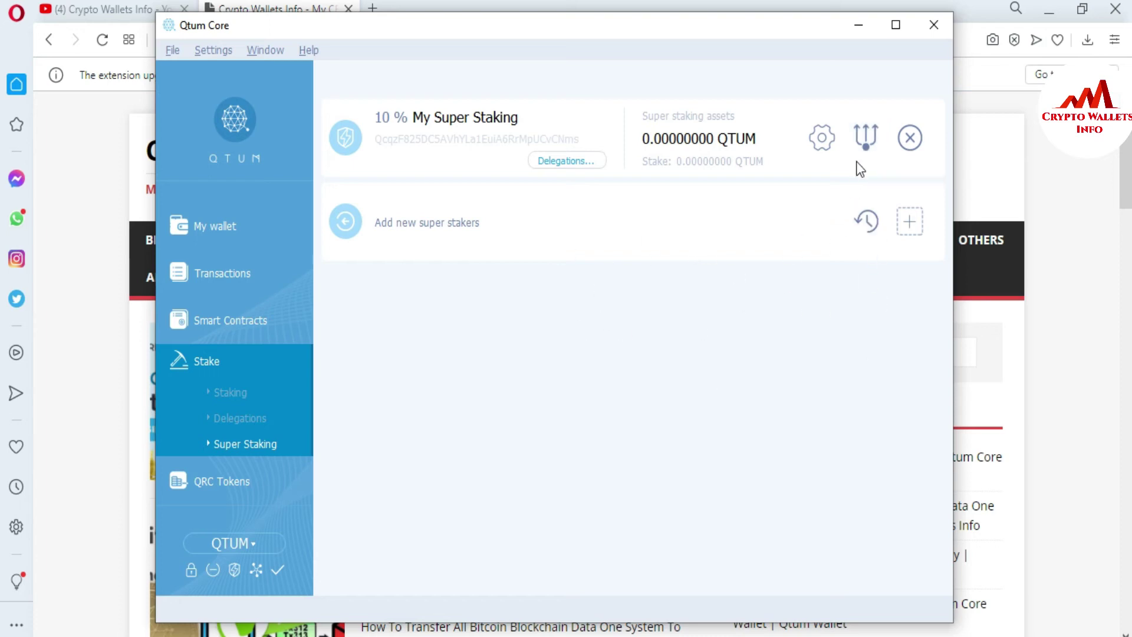
- Split My Super Staking's coins into 100–200 QTUM outputs, at most 100, and send
left_click(870, 140)
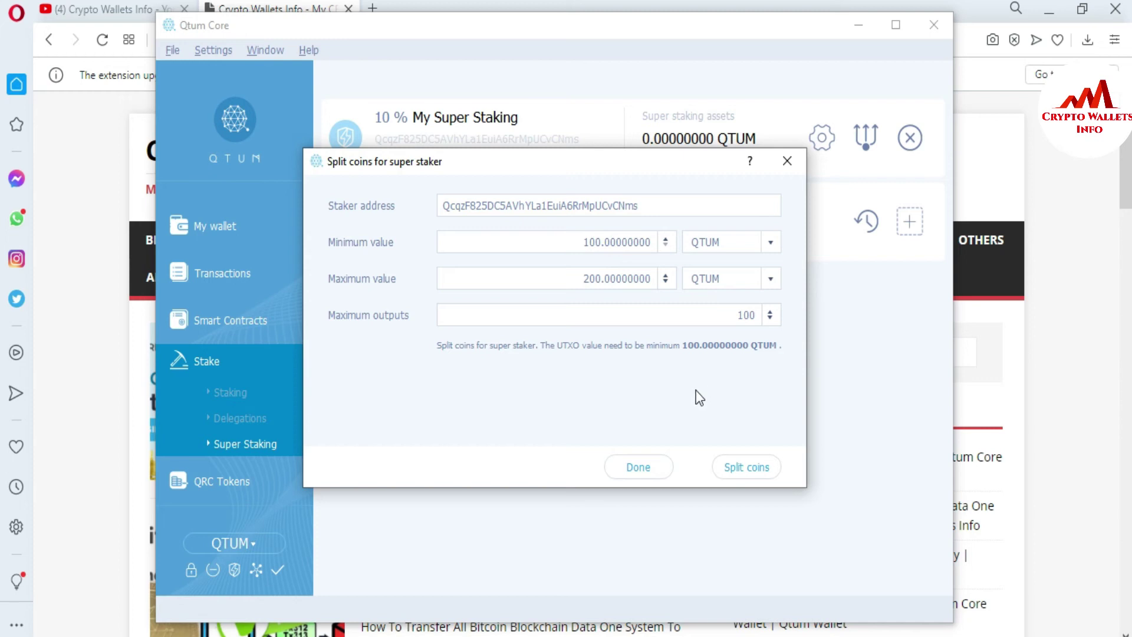
left_click(745, 470)
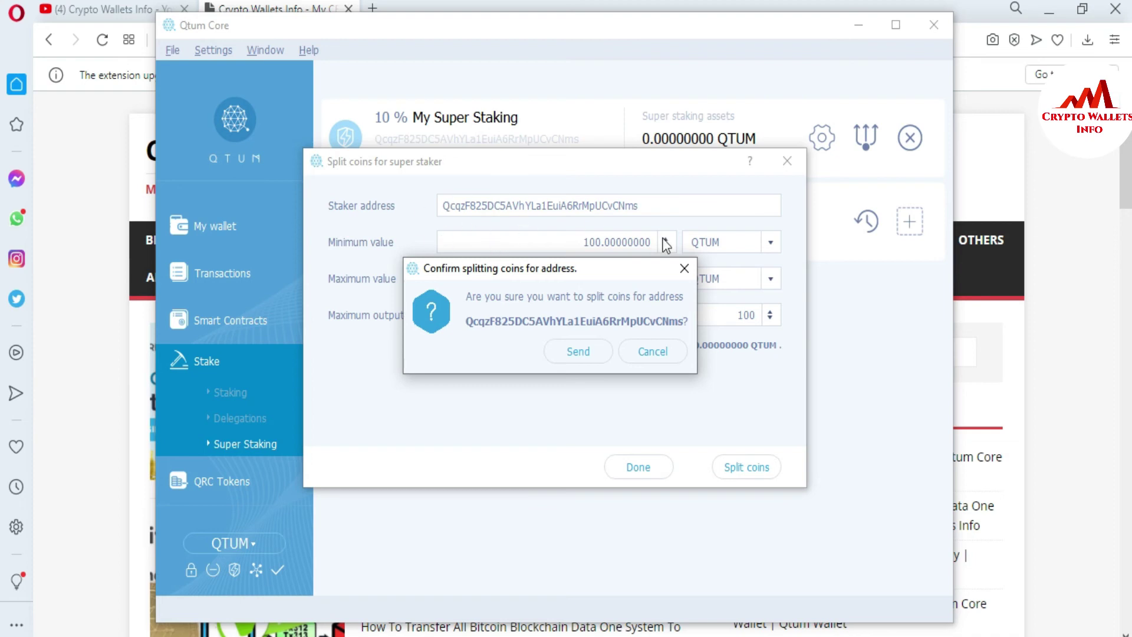
left_click(557, 353)
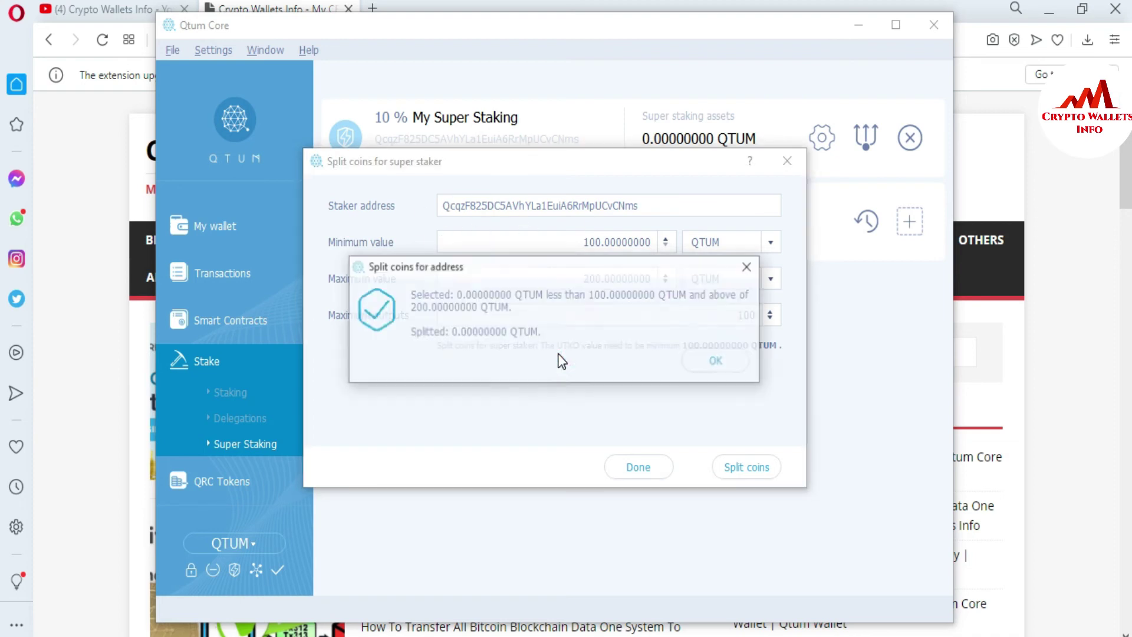
left_click(716, 362)
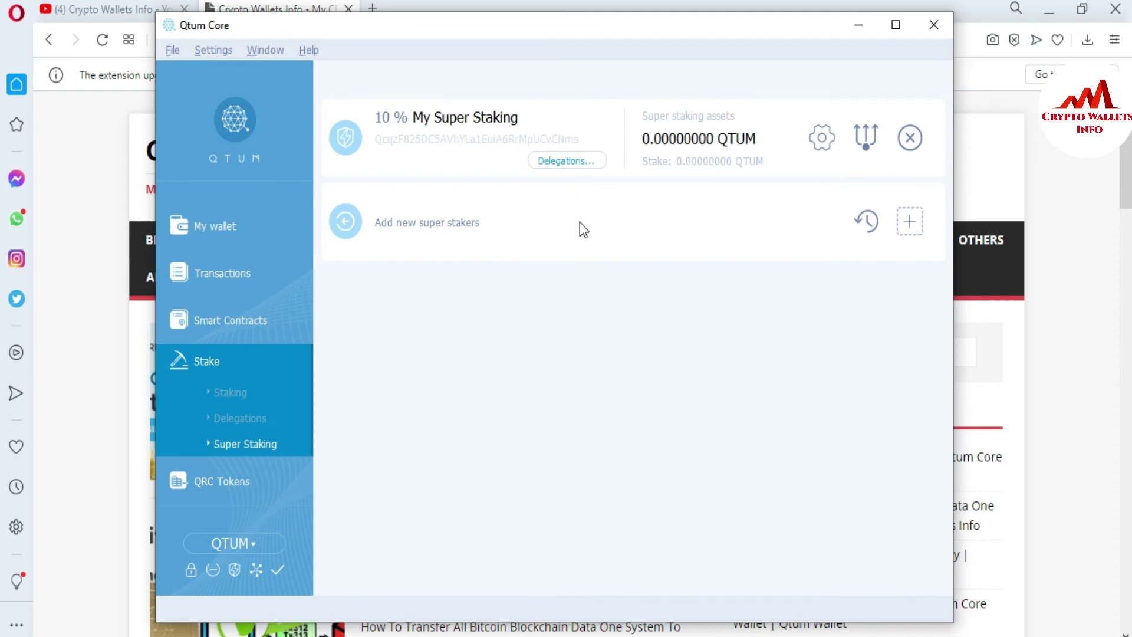
- Go from the YouTube tab to cryptowalletsinfo.com and open its BITCOIN category
left_click(91, 7)
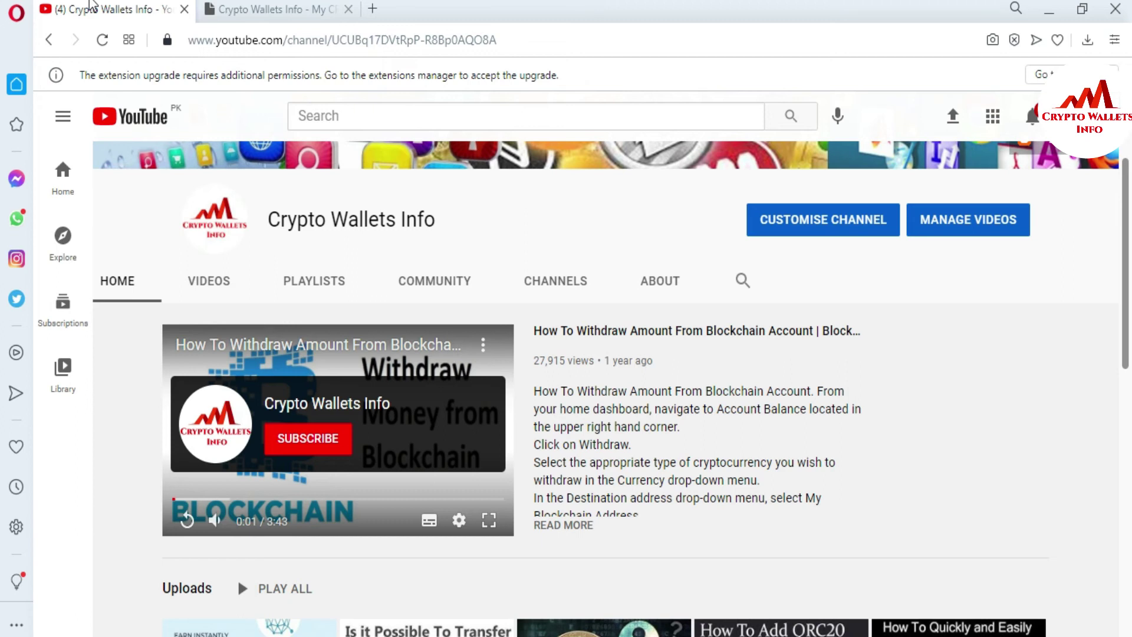
left_click(258, 6)
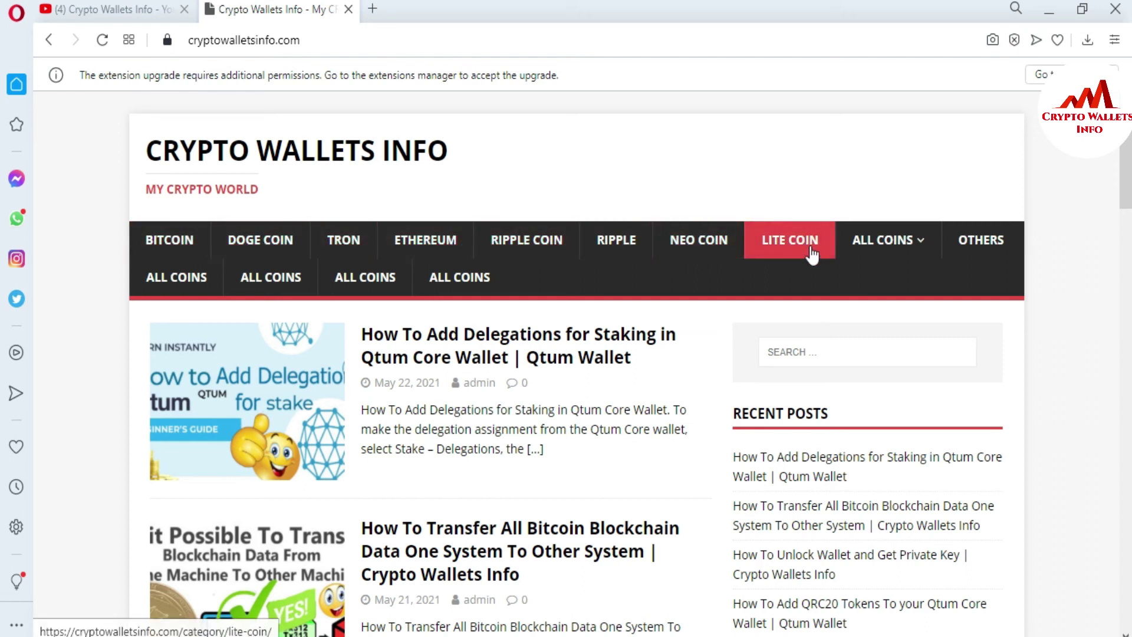
mouse_move(914, 242)
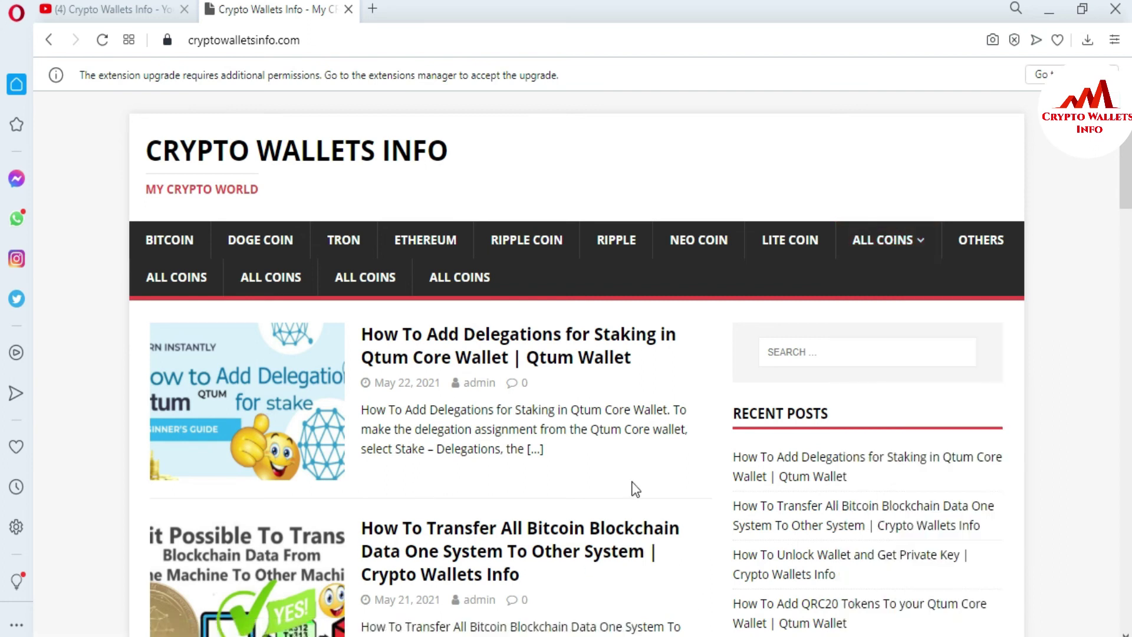
left_click(180, 245)
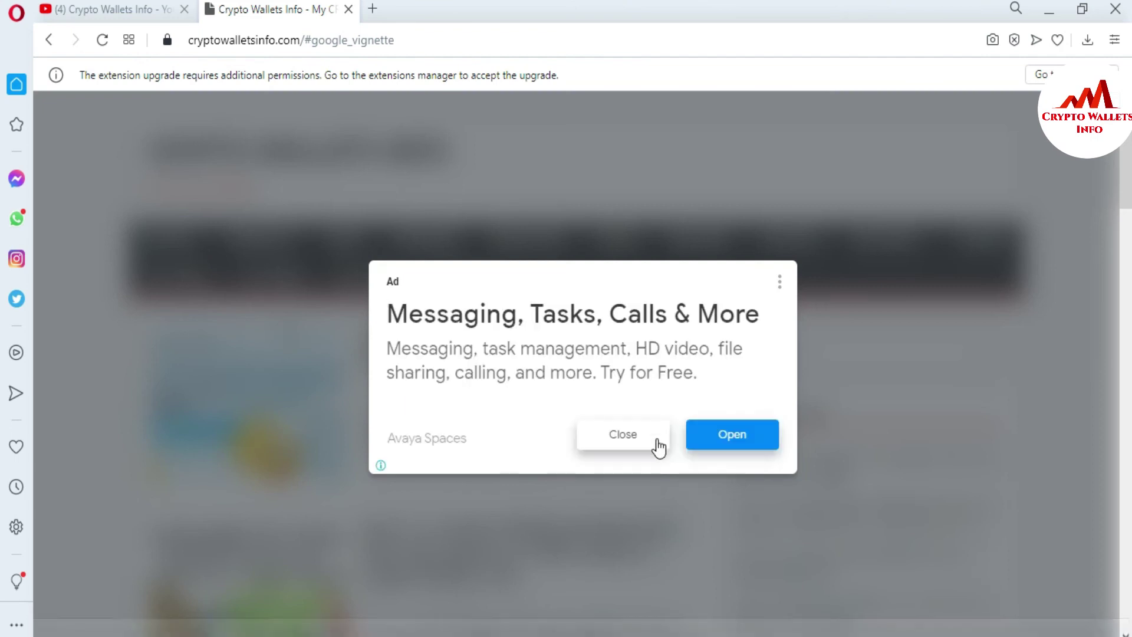
- Close the vignette ad, scroll down the BITCOIN posts, and go to page 2
left_click(641, 438)
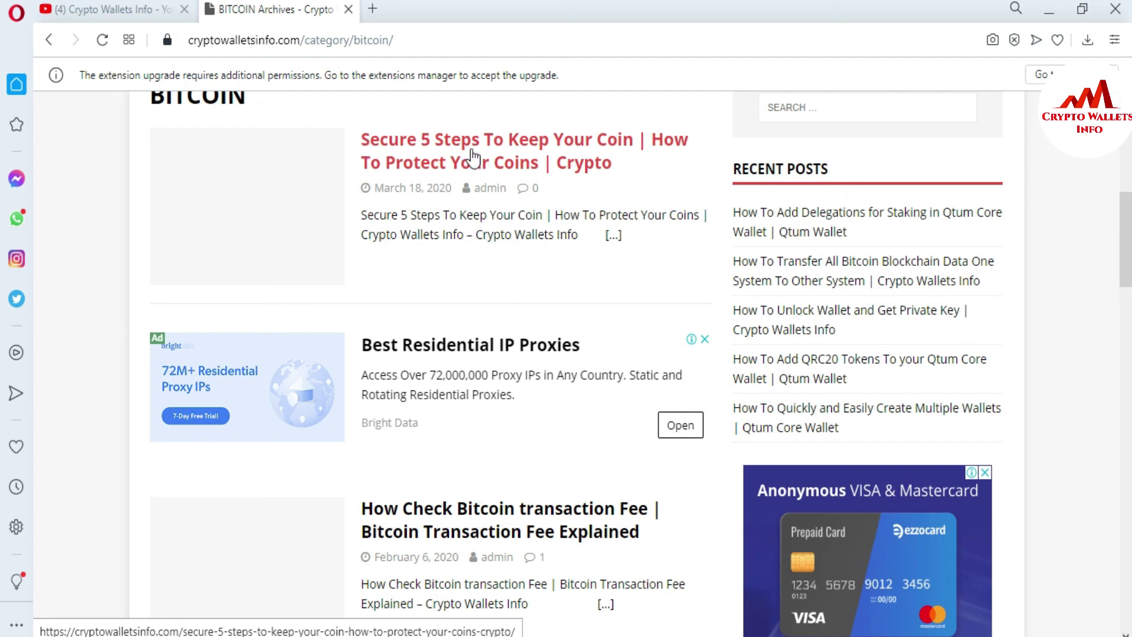
scroll(3, 248, "down", 4)
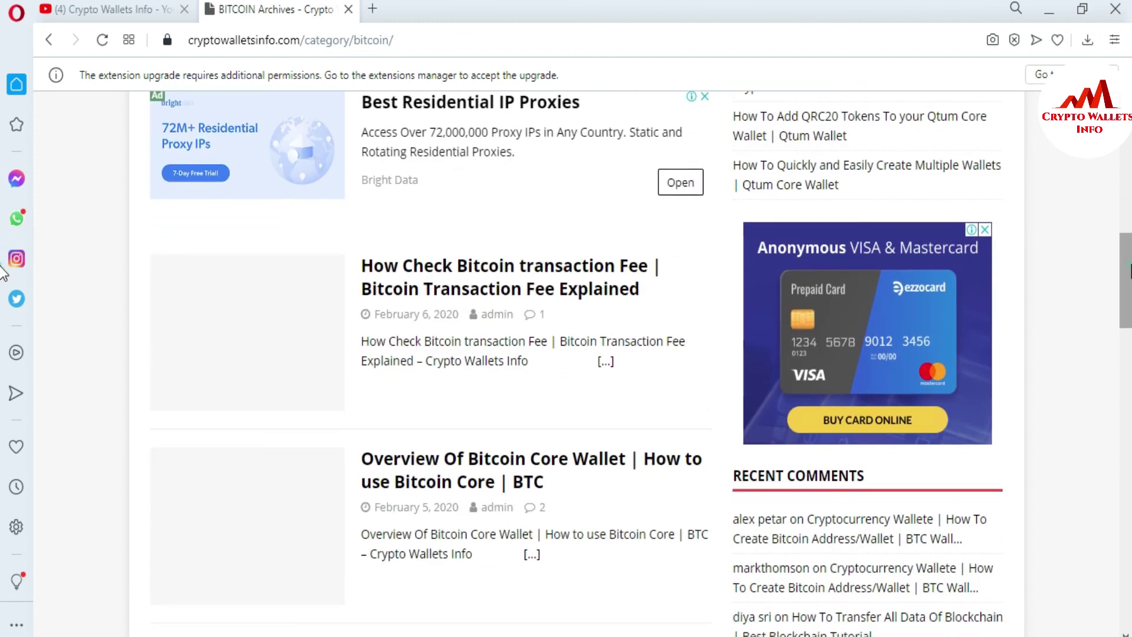
scroll(3, 272, "down", 3)
scroll(3, 313, "down", 4)
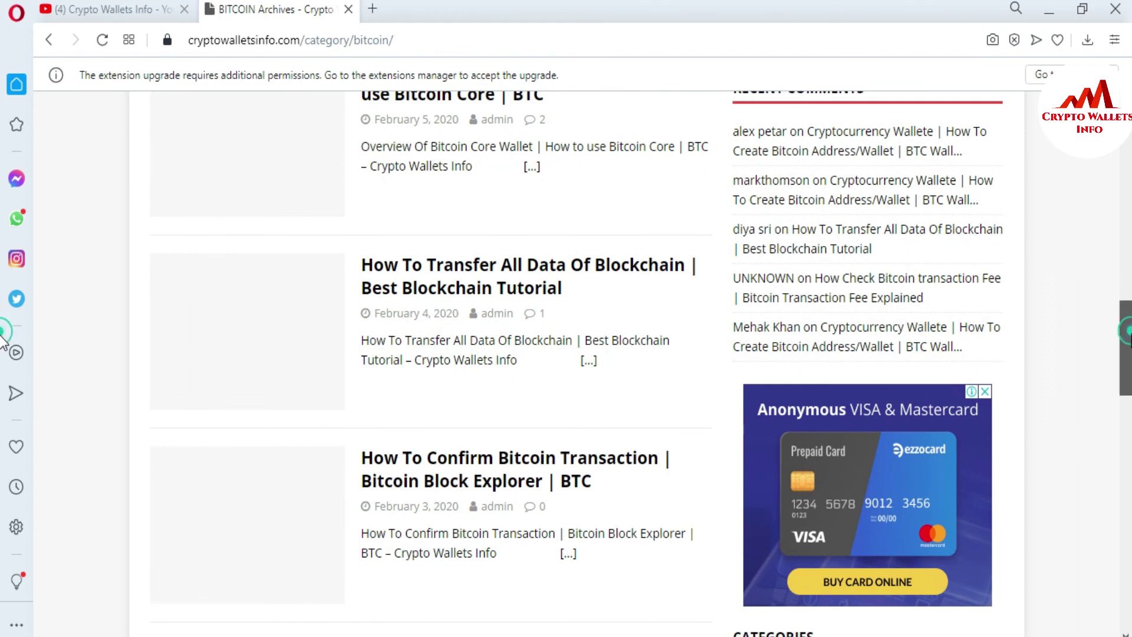
scroll(3, 353, "down", 3)
scroll(3, 375, "down", 3)
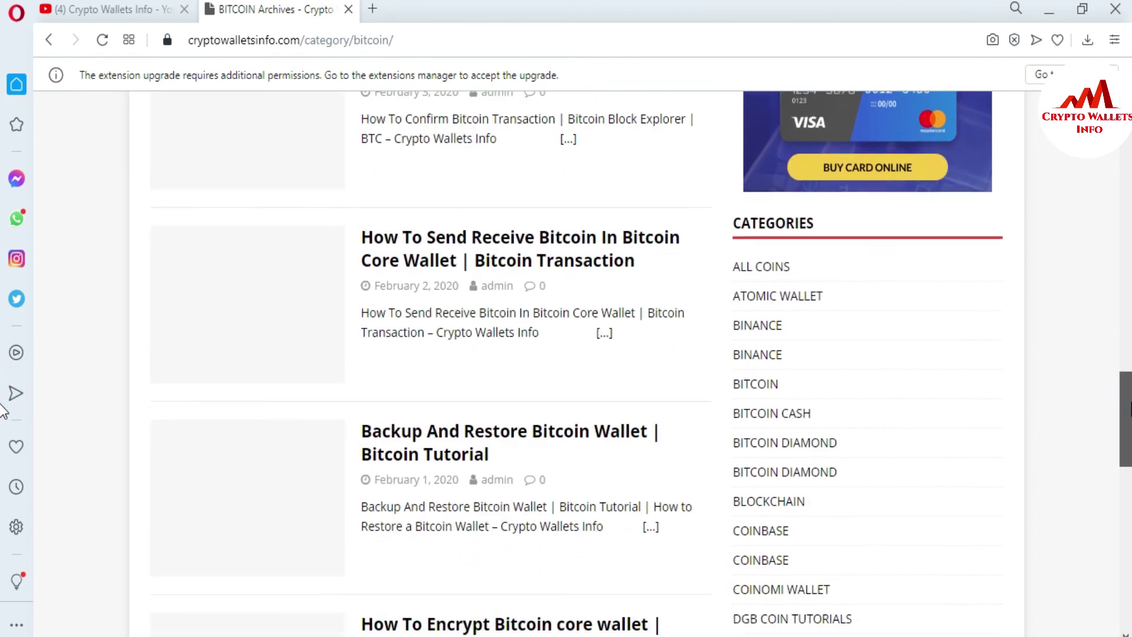
scroll(3, 421, "down", 2)
scroll(3, 436, "down", 3)
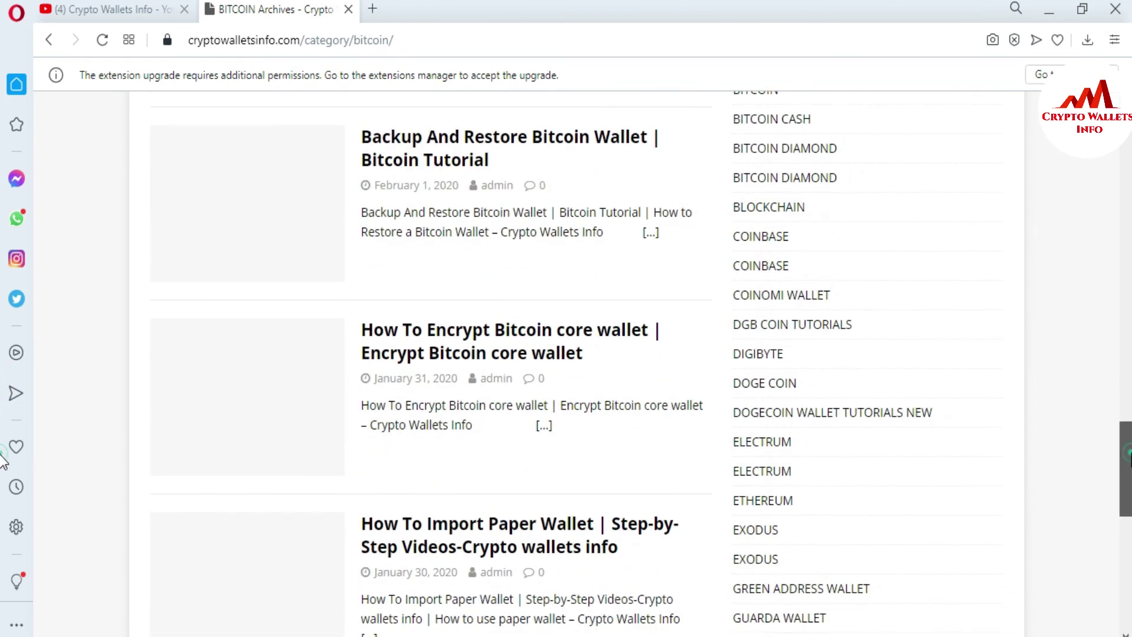
scroll(3, 477, "down", 4)
scroll(3, 508, "down", 2)
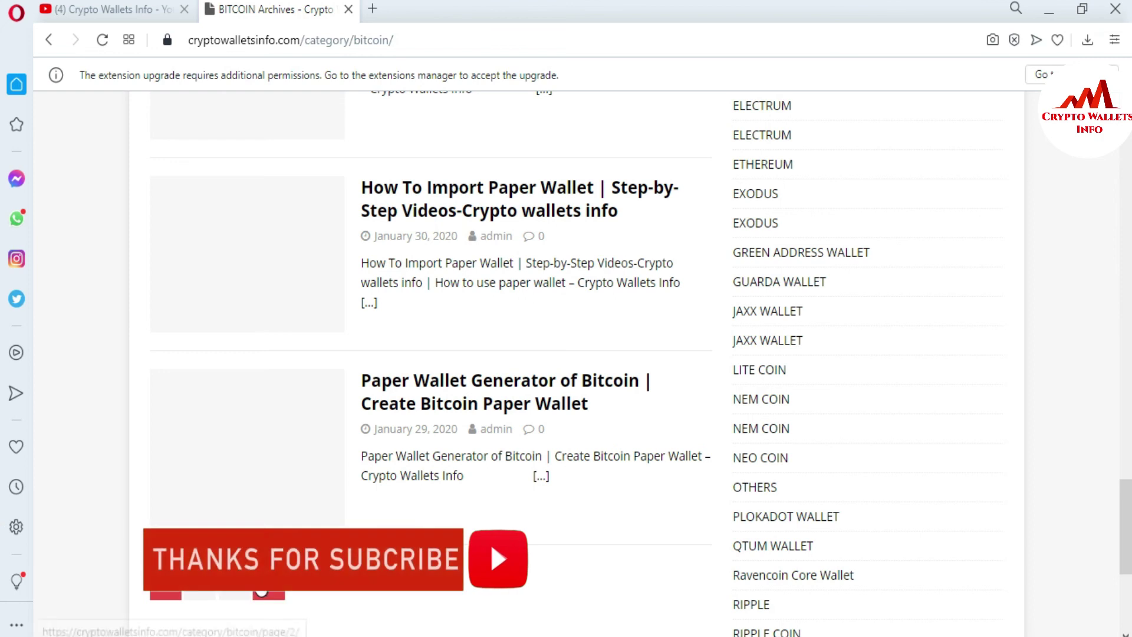
left_click(204, 593)
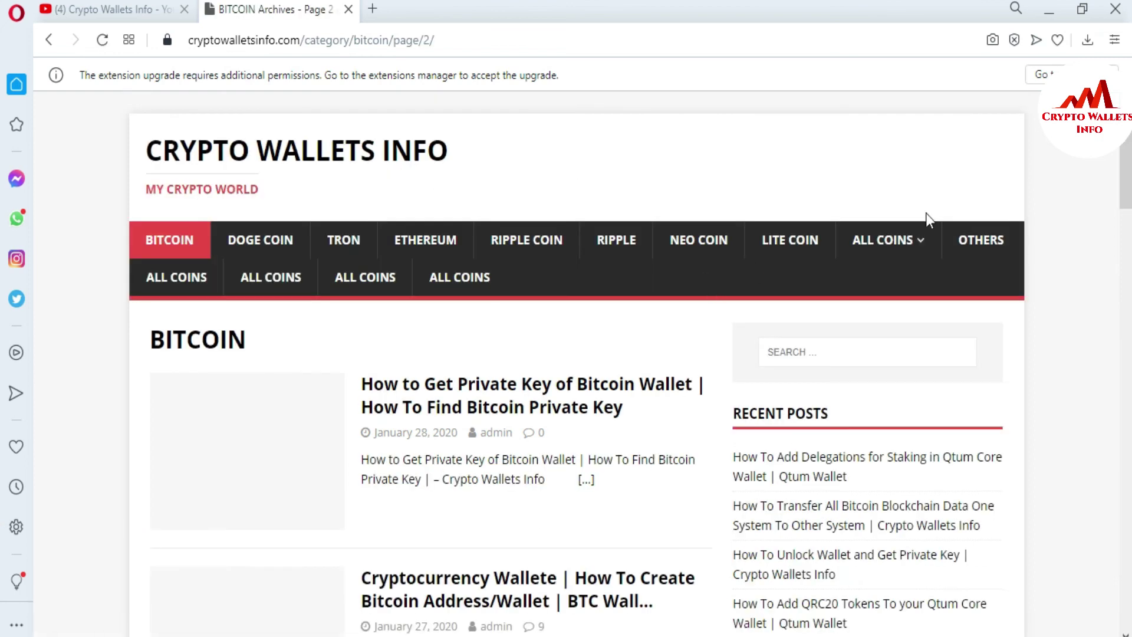
scroll(2, 141, "down", 2)
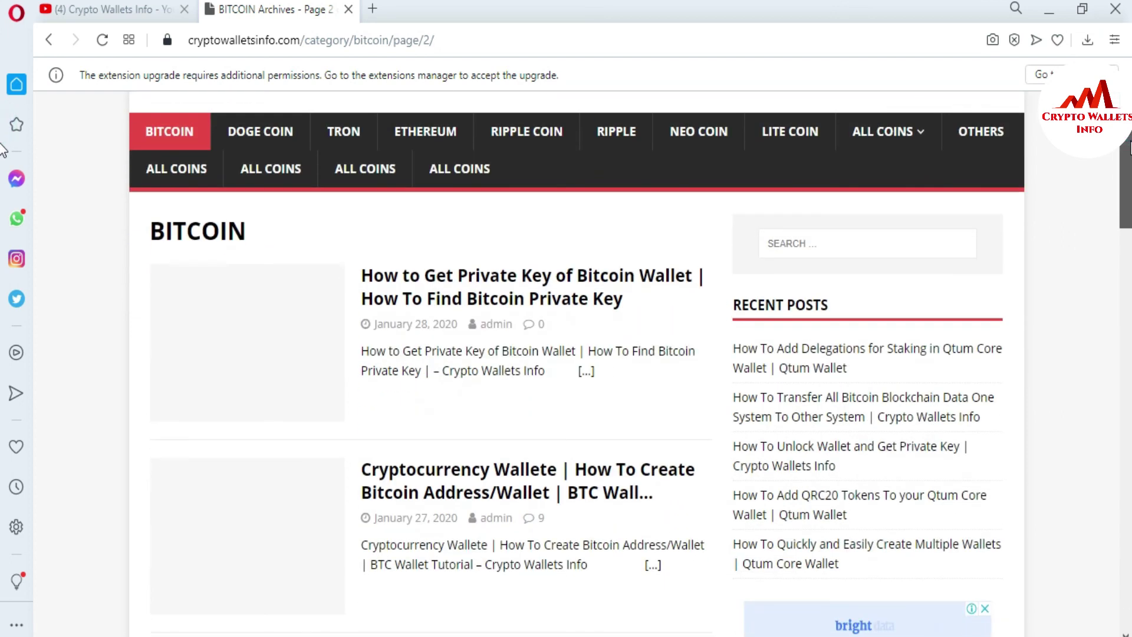